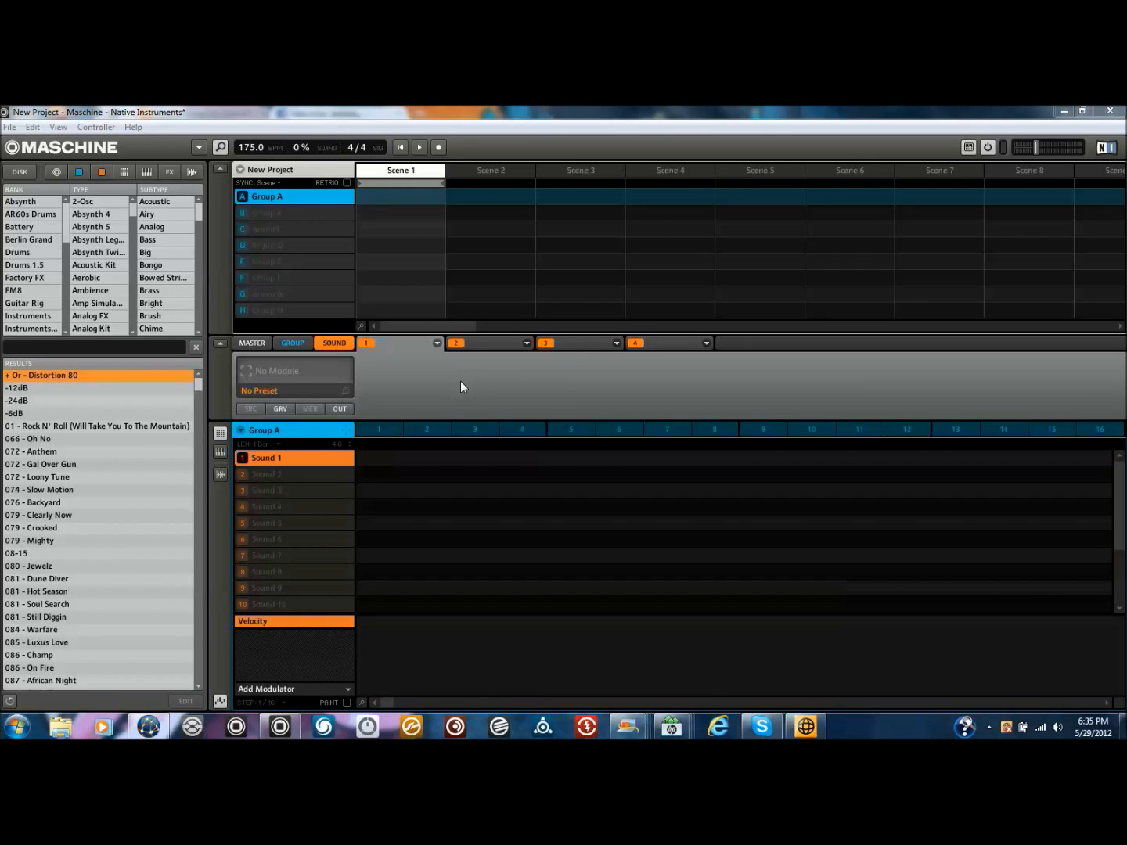
Step: Load the Massive plug-in into the first module slot of Sound 1 and open its editor window over the project
{"action": "left_click", "coordinate": [438, 341]}
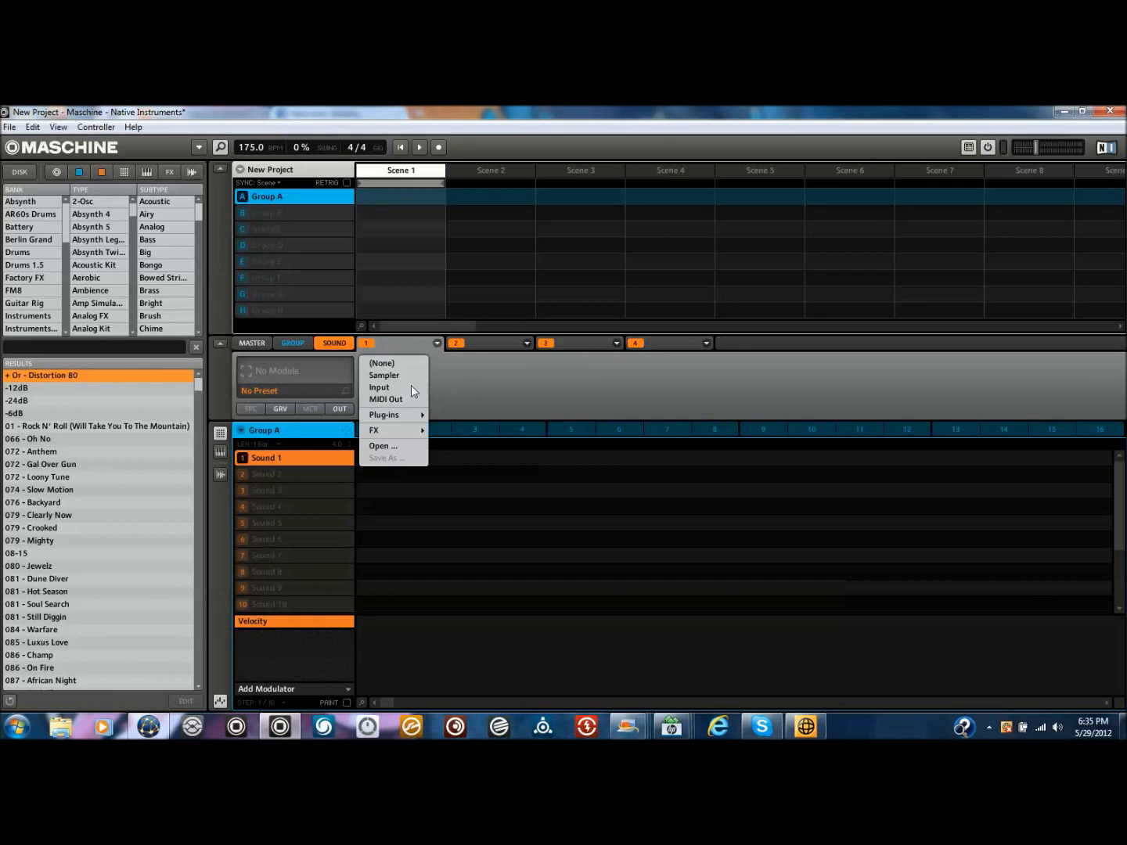
{"action": "mouse_move", "coordinate": [403, 418]}
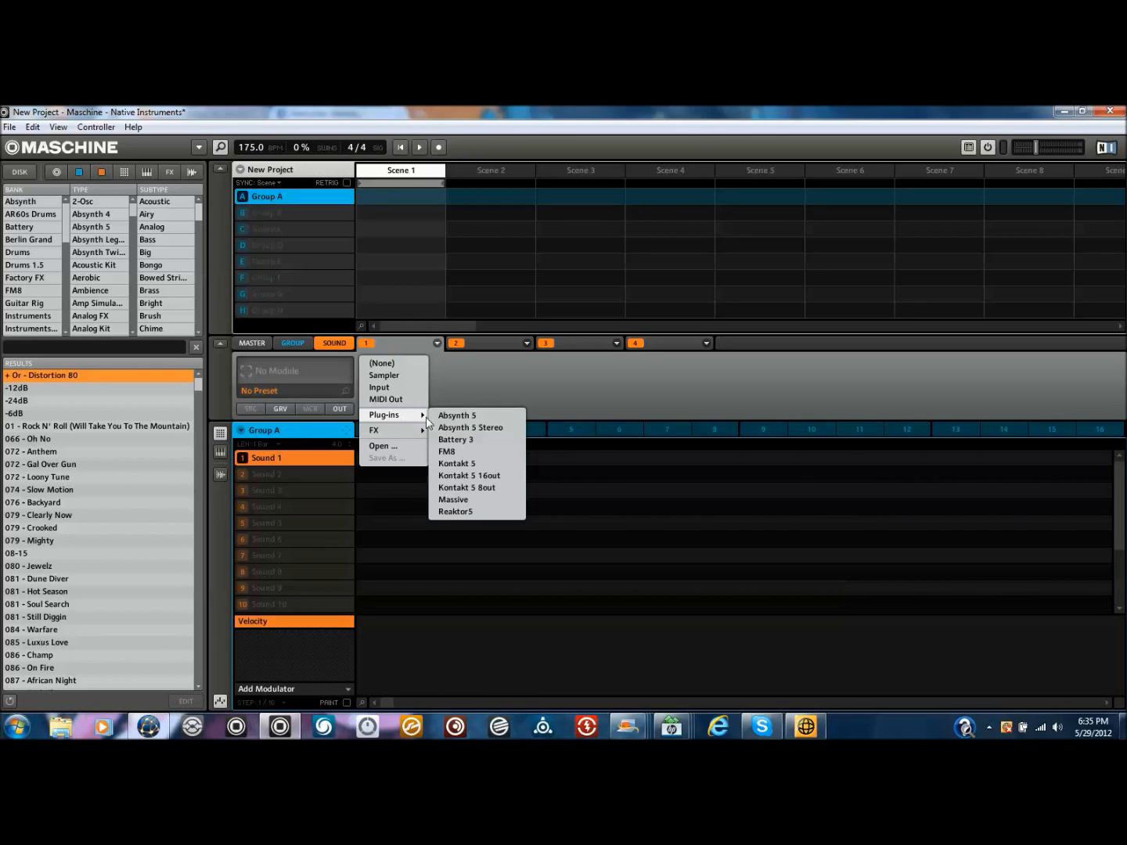
{"action": "left_click", "coordinate": [469, 500]}
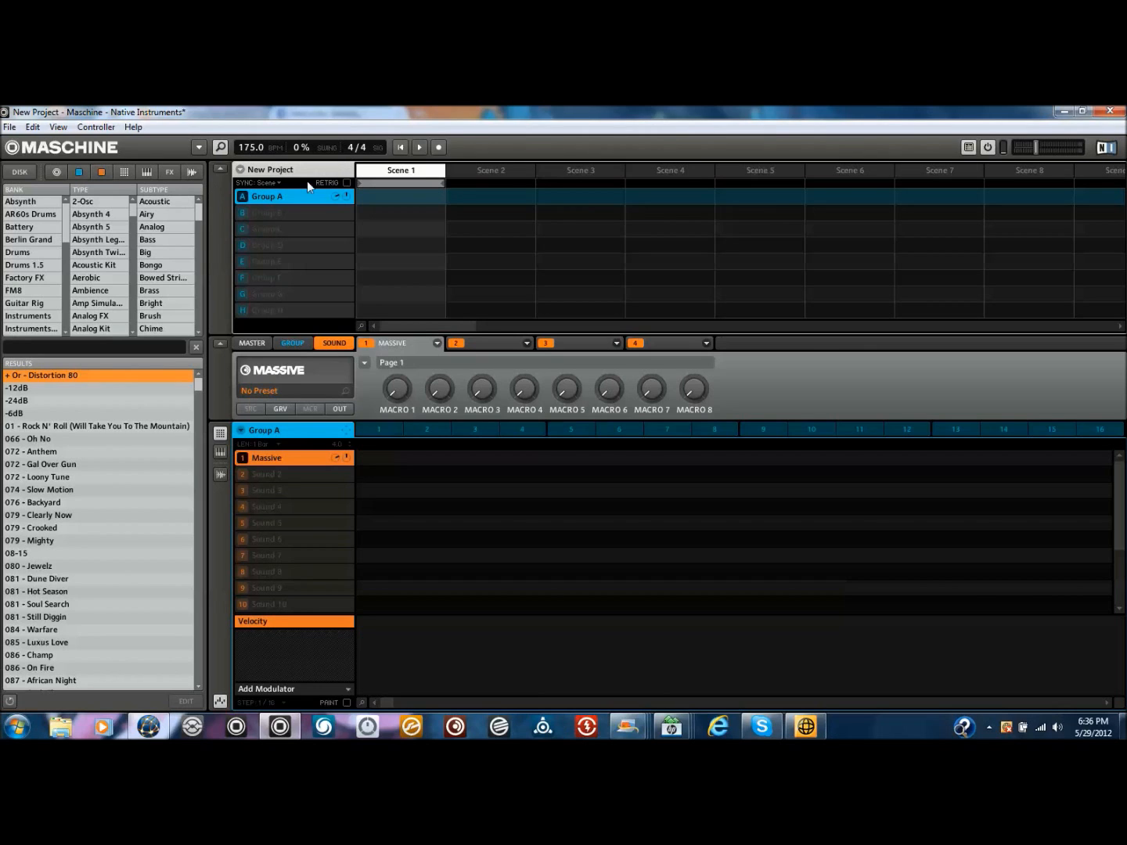
{"action": "left_click", "coordinate": [281, 362]}
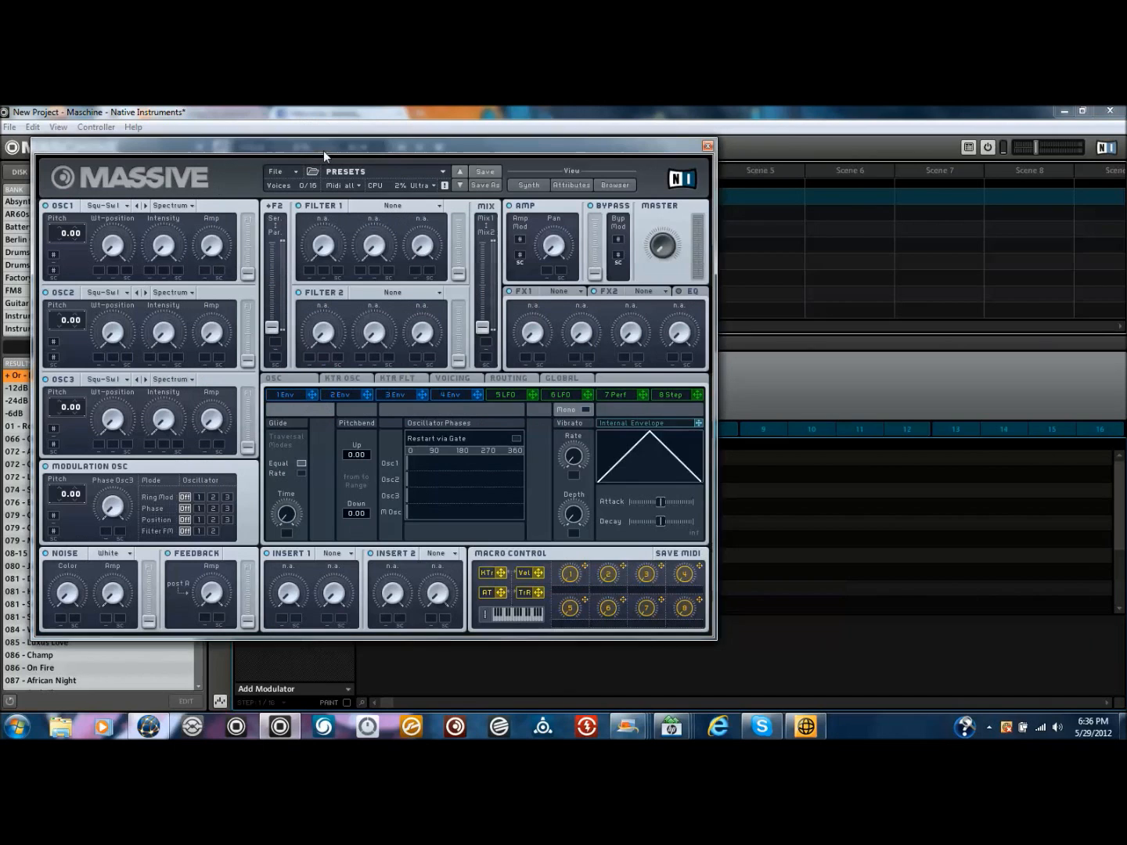
{"action": "left_click_drag", "start_coordinate": [322, 146], "coordinate": [436, 179]}
Step: Start a new blank sound in Massive
{"action": "left_click", "coordinate": [406, 198]}
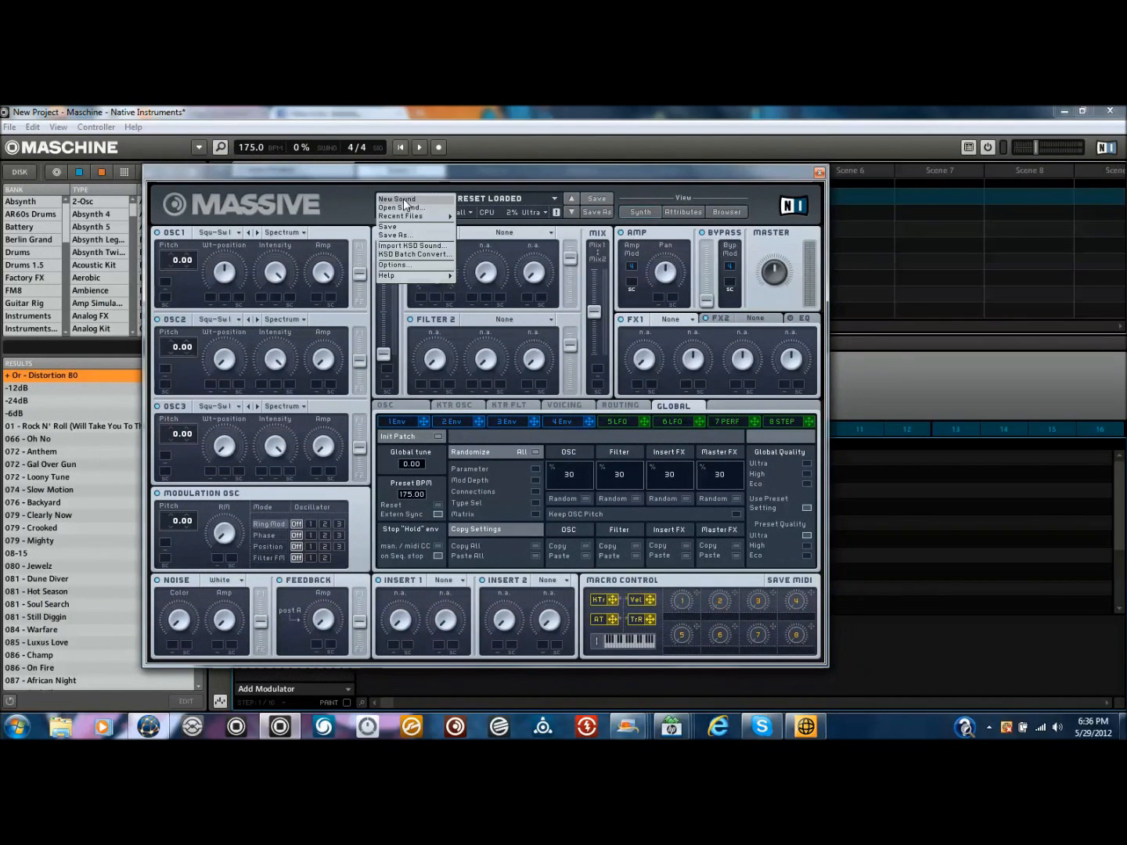
{"action": "mouse_move", "coordinate": [397, 219]}
{"action": "left_click", "coordinate": [389, 200]}
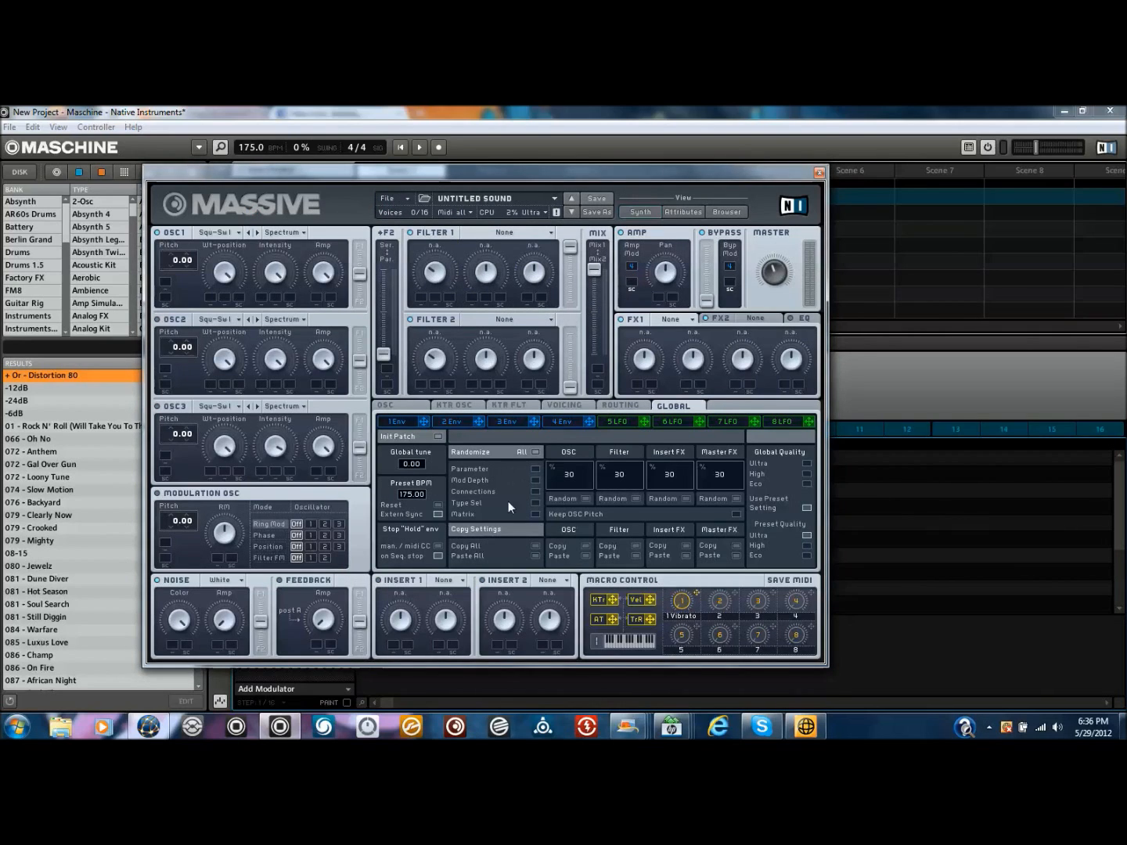
Step: Display the settings of envelope 4 and raise Maschine's master volume
{"action": "left_click", "coordinate": [557, 421]}
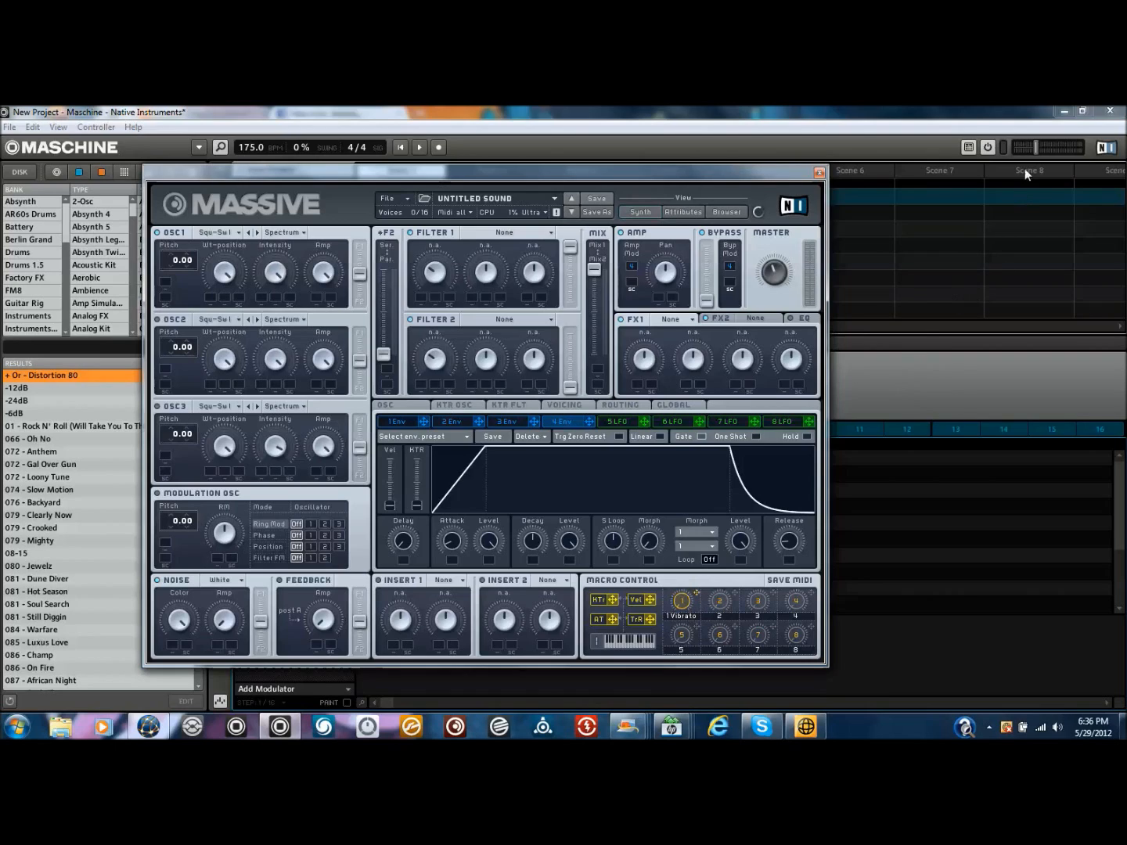
{"action": "left_click_drag", "start_coordinate": [1033, 150], "coordinate": [1063, 151]}
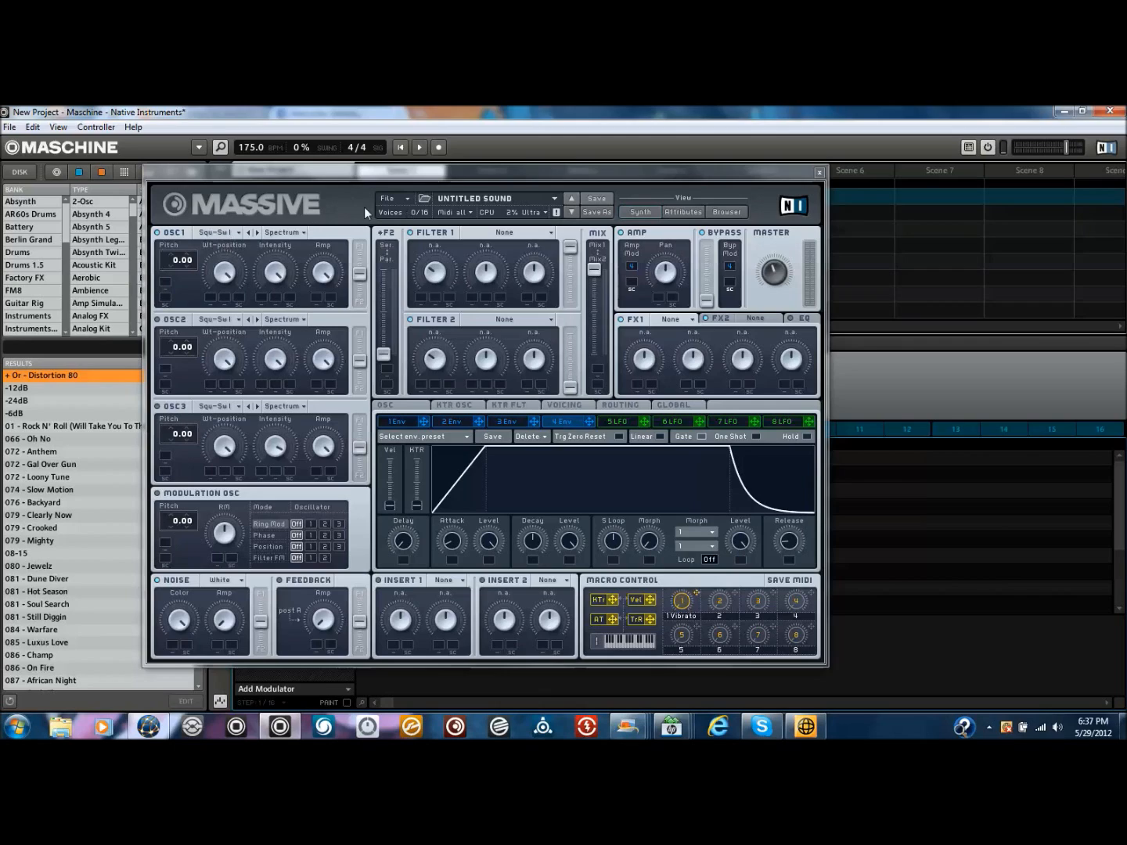
Step: Set oscillator 1's wavetable to Modern Talking
{"action": "left_click", "coordinate": [218, 234]}
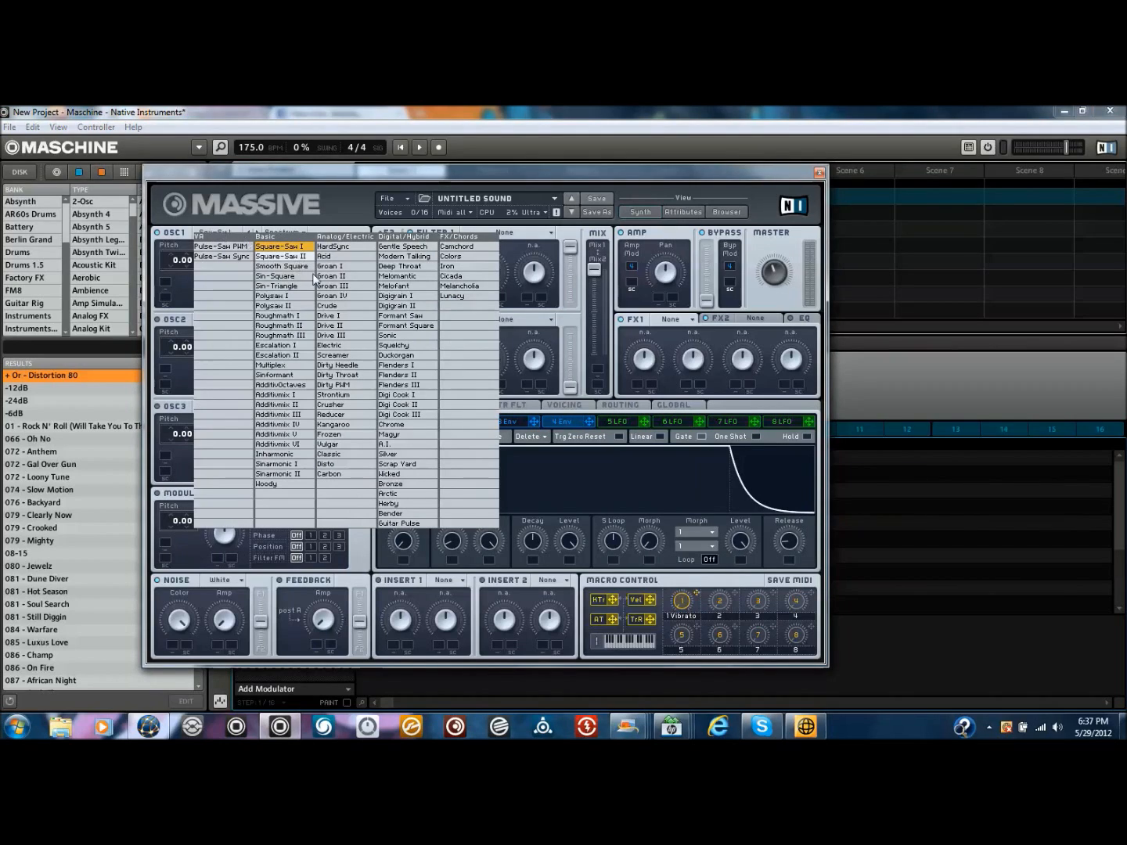
{"action": "left_click", "coordinate": [405, 258]}
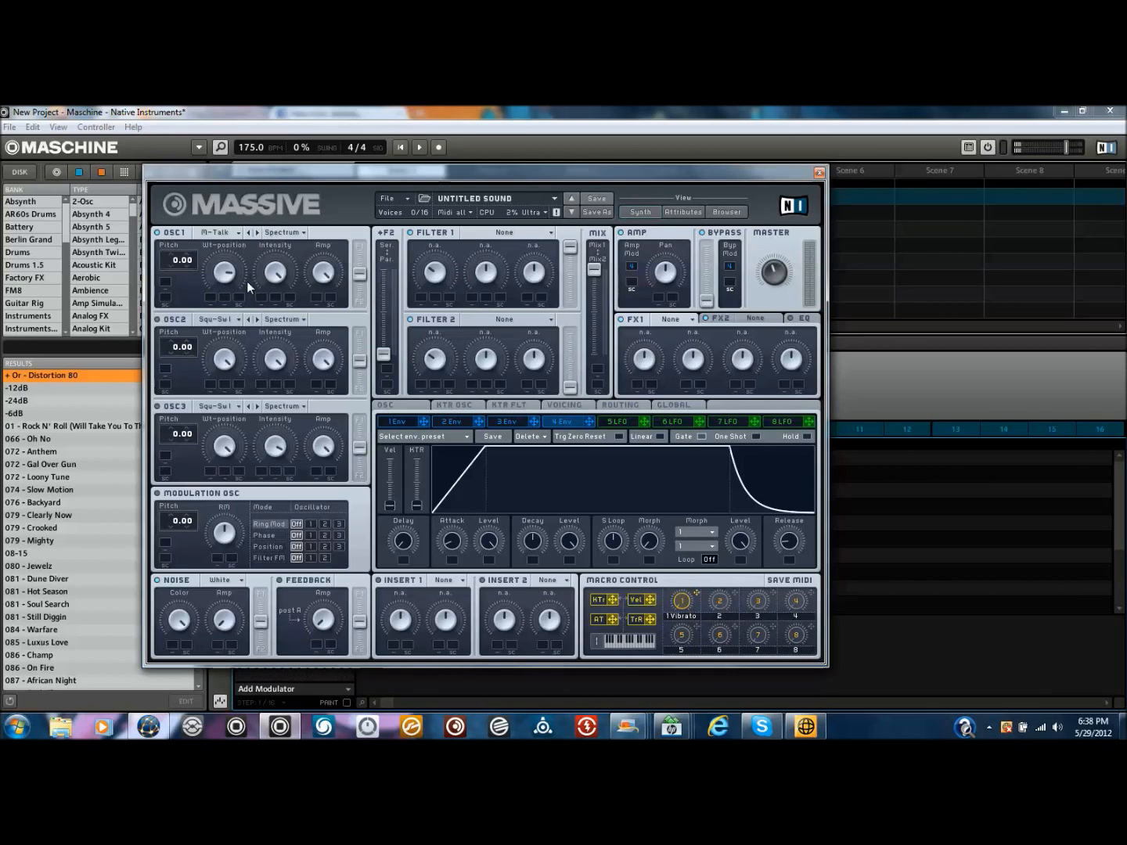
{"action": "left_click", "coordinate": [228, 234]}
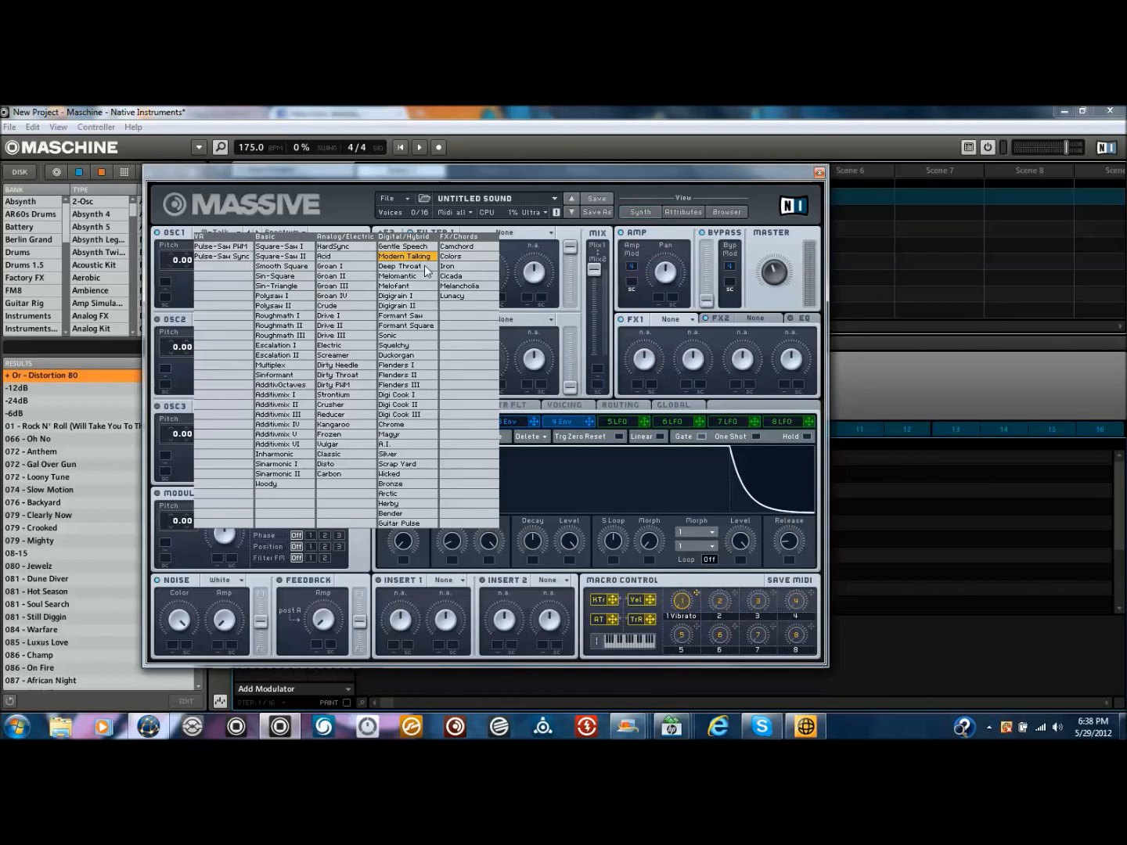
{"action": "left_click", "coordinate": [516, 249]}
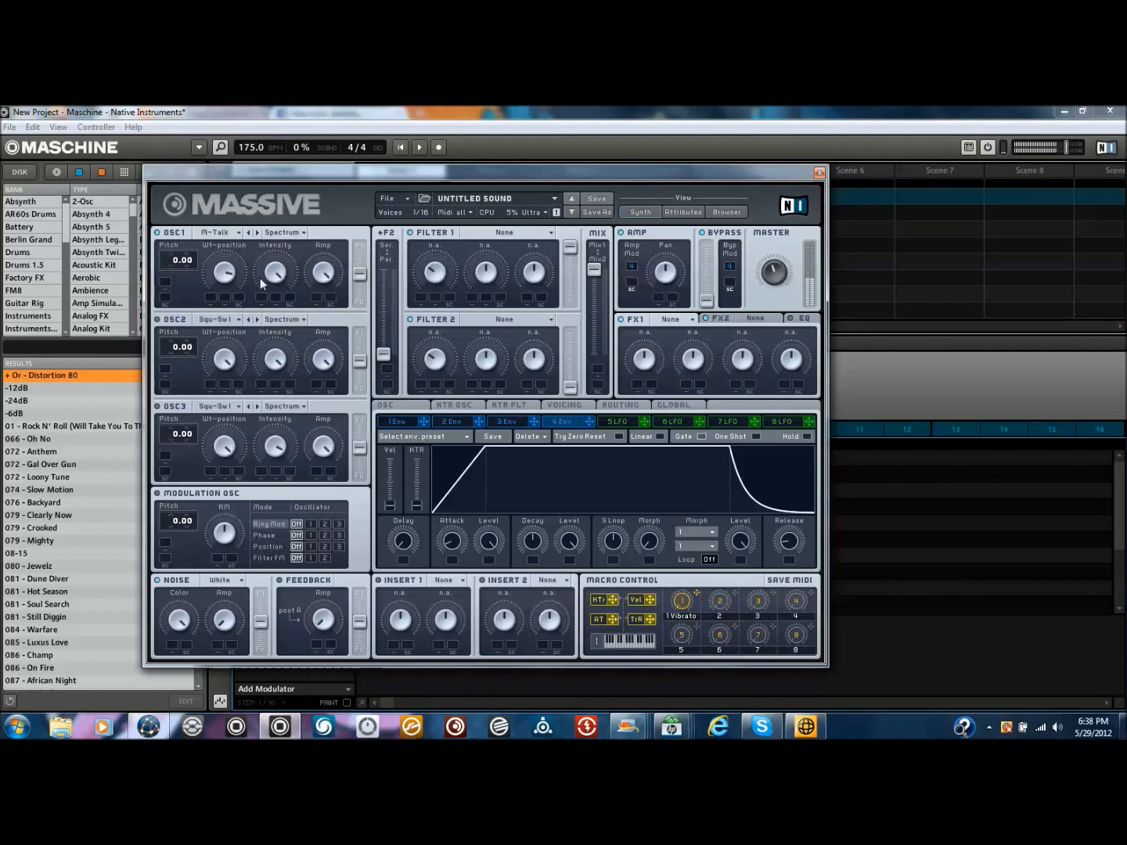
Step: Raise Maschine's master volume slightly and turn up the Master level in Massive
{"action": "left_click_drag", "start_coordinate": [1063, 147], "coordinate": [1071, 145]}
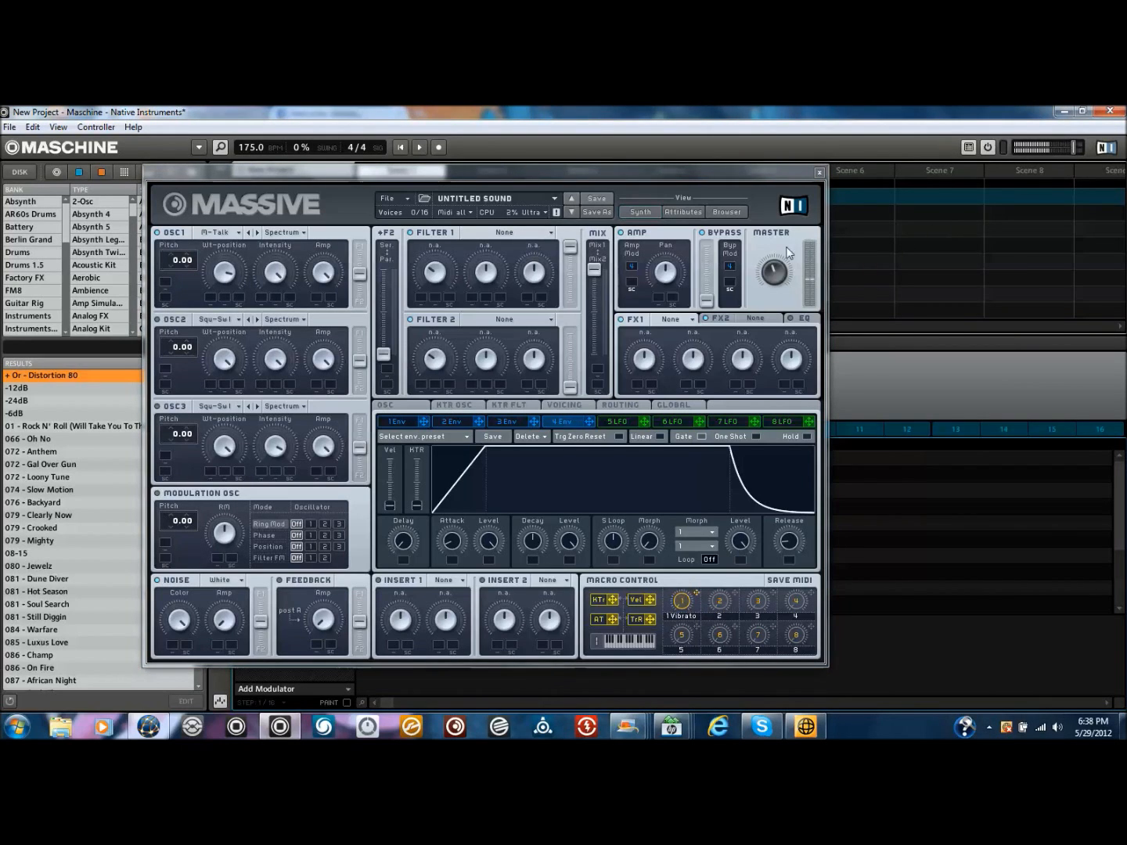
{"action": "left_click", "coordinate": [775, 273]}
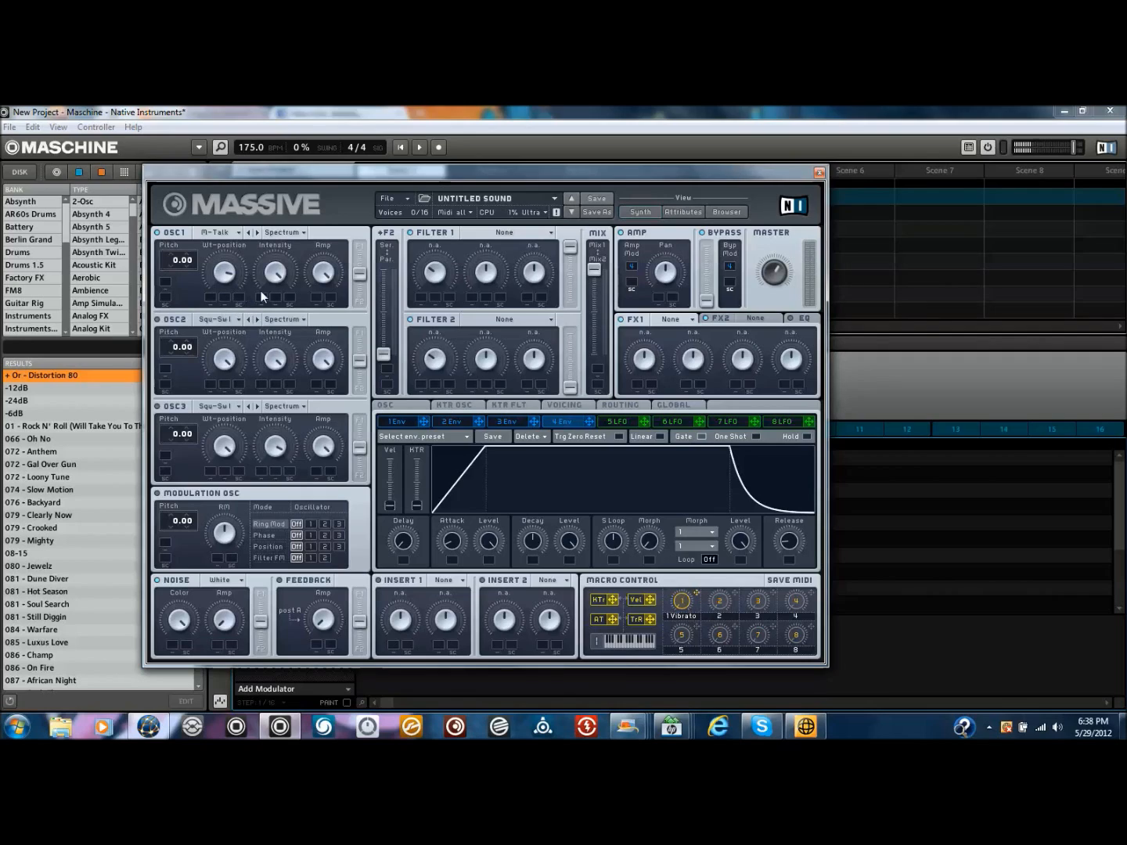
Step: Change oscillator 1's wavetable mode from Spectrum to Bend -/+
{"action": "left_click", "coordinate": [279, 233]}
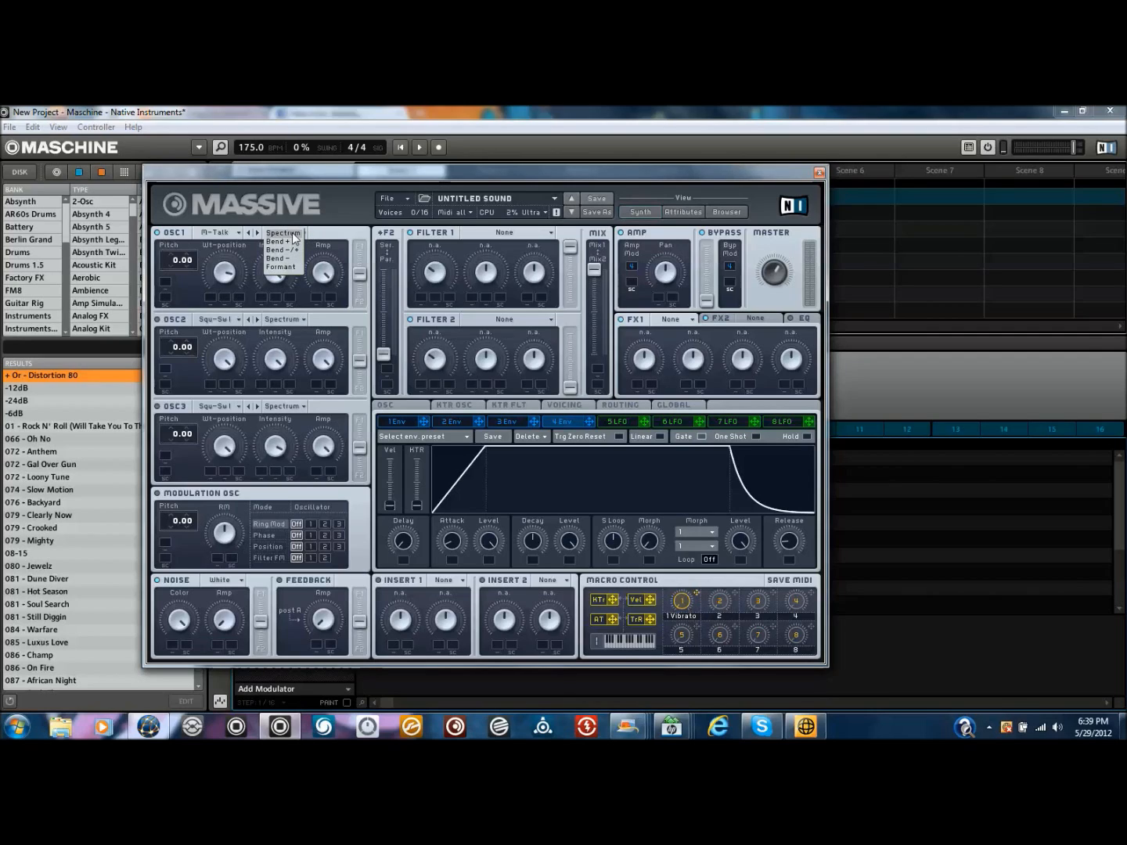
{"action": "left_click", "coordinate": [292, 236]}
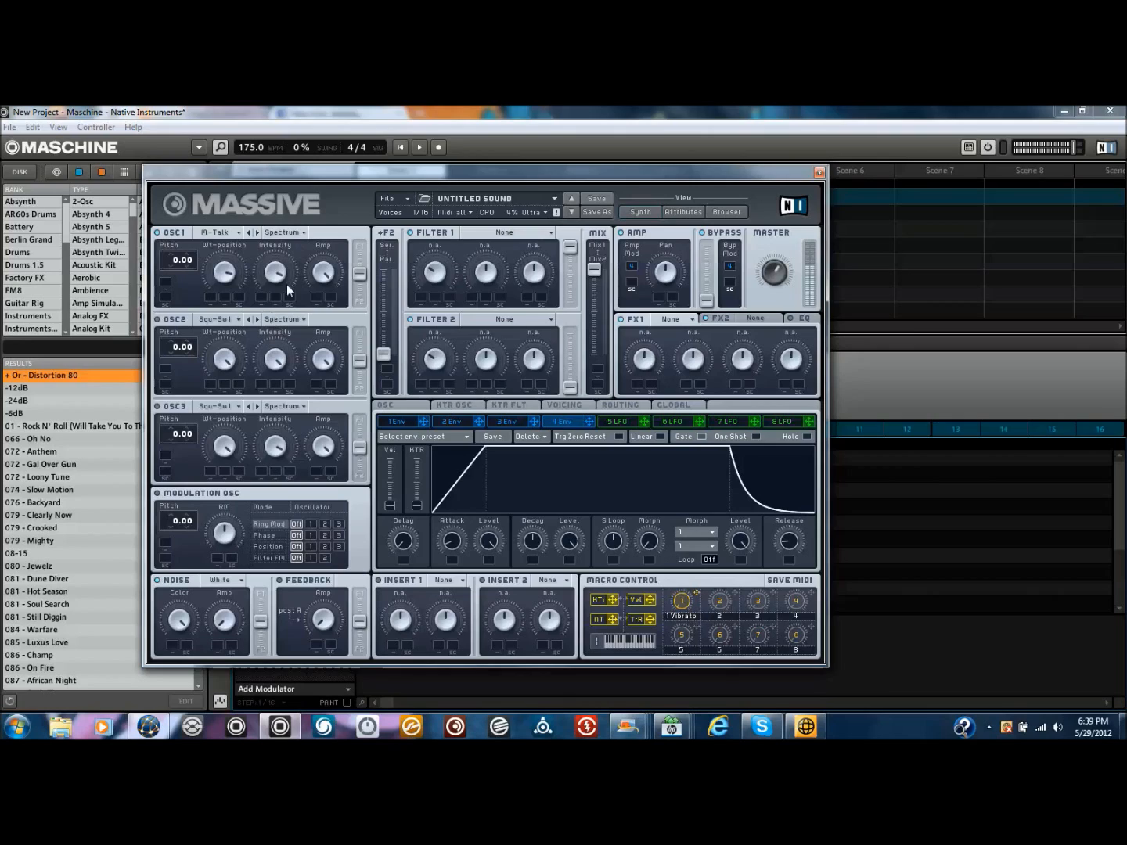
{"action": "left_click", "coordinate": [286, 232]}
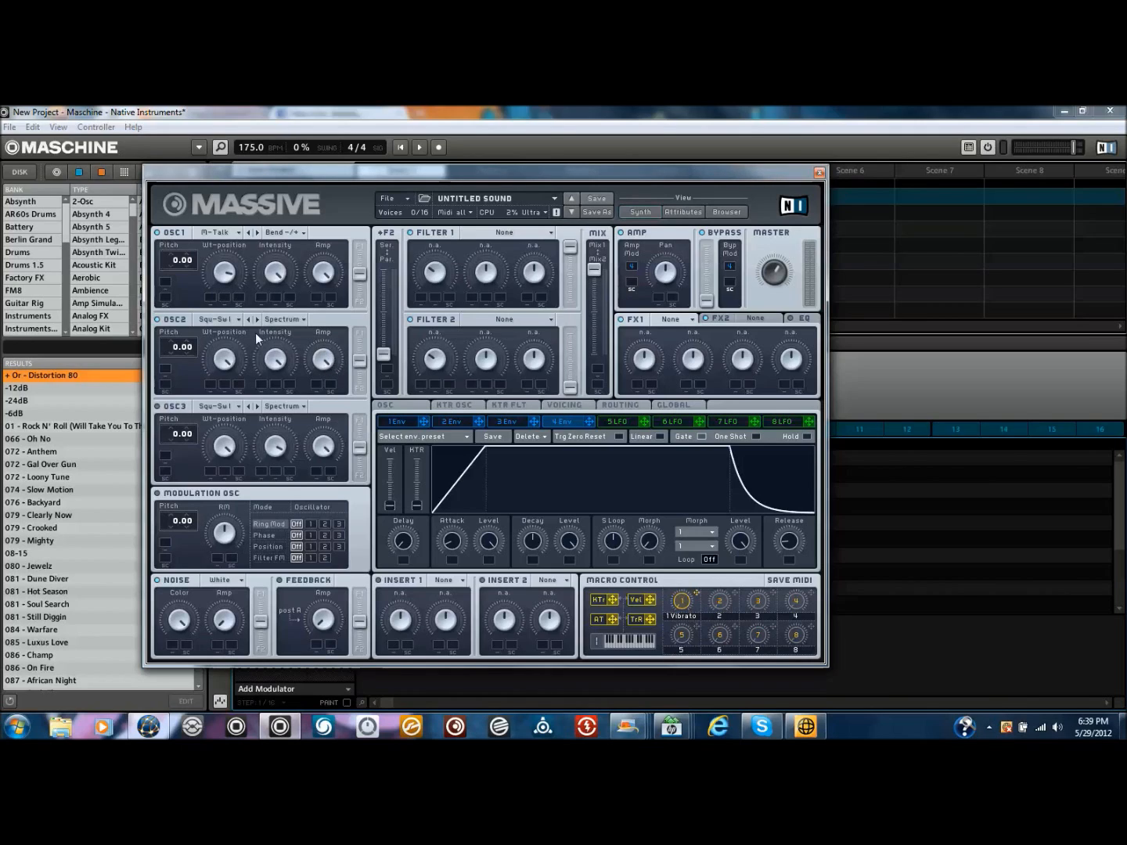
Step: Set oscillator 2 to the Scrap Yard wavetable with a pitch of -12.00 and Bend + mode
{"action": "left_click", "coordinate": [232, 321]}
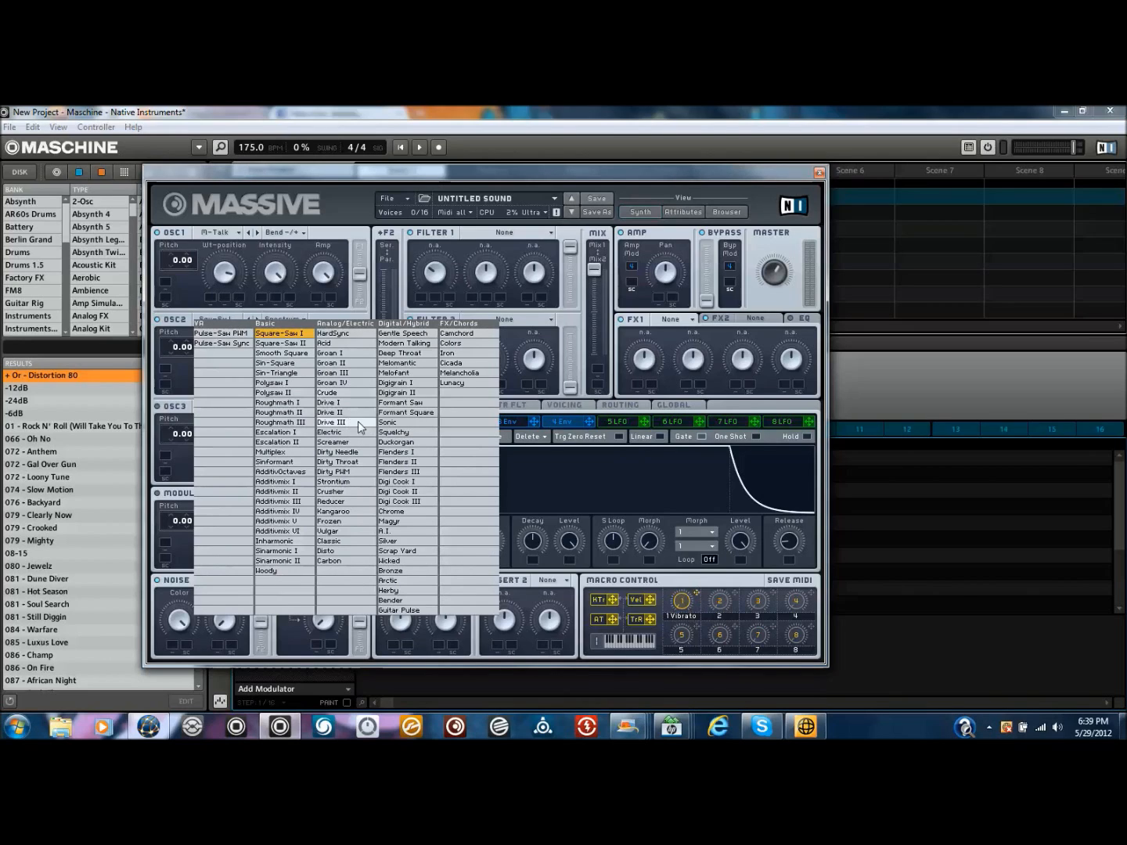
{"action": "left_click", "coordinate": [410, 550]}
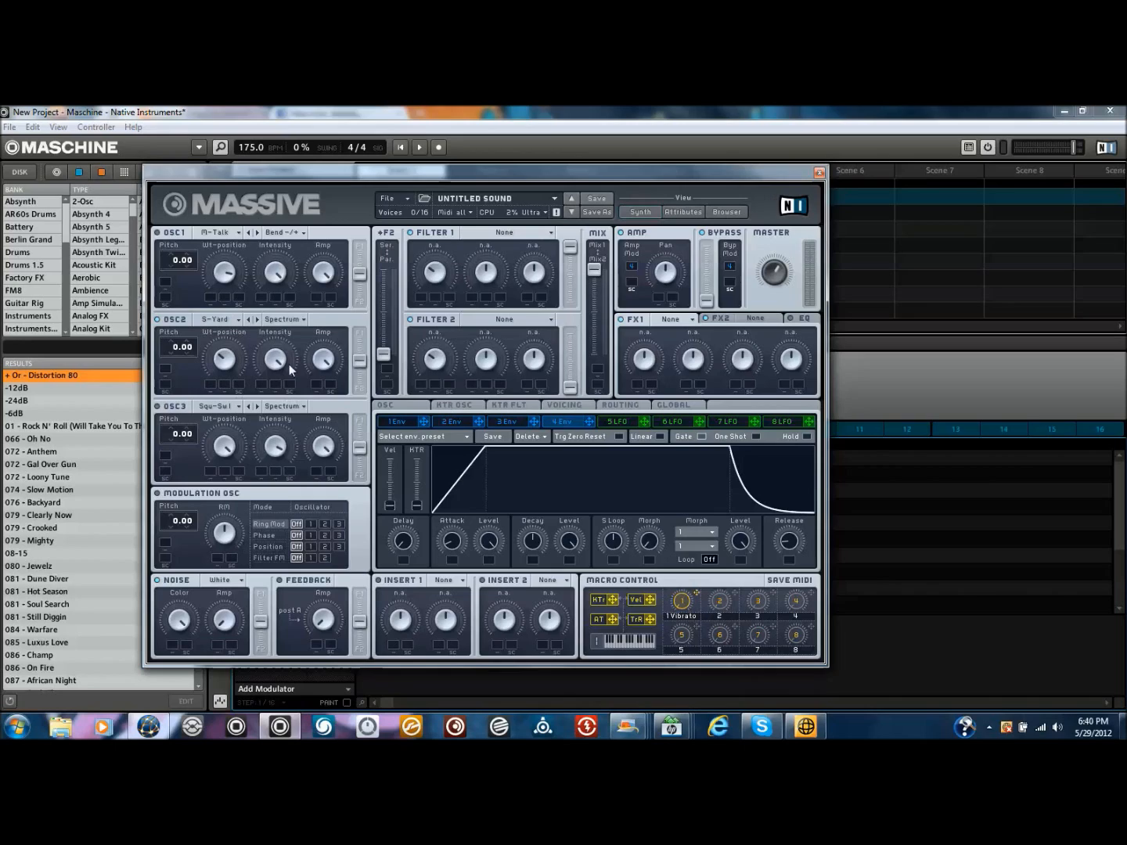
{"action": "left_click_drag", "start_coordinate": [173, 358], "coordinate": [175, 371]}
{"action": "left_click", "coordinate": [296, 320]}
{"action": "left_click", "coordinate": [282, 329]}
Step: Set oscillator 3 to the Bronze wavetable and its mode to Bend -
{"action": "left_click", "coordinate": [230, 409]}
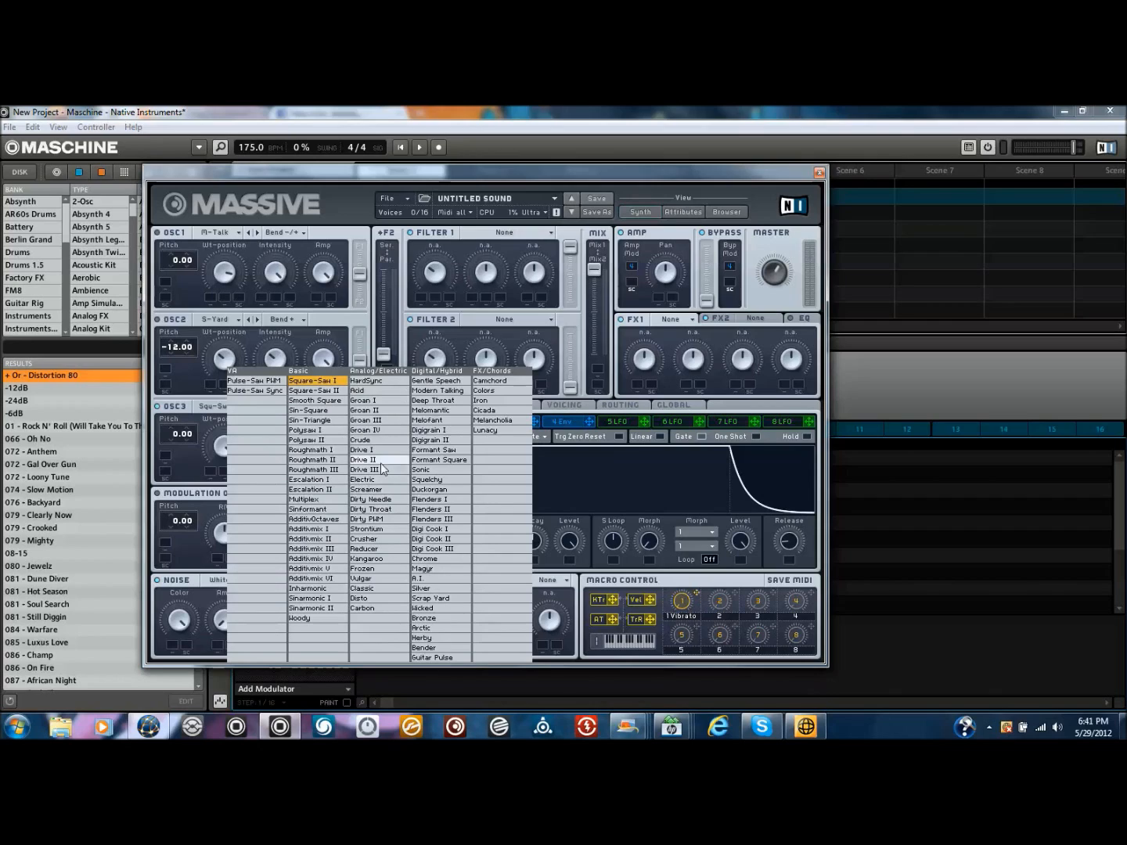
{"action": "left_click", "coordinate": [433, 619]}
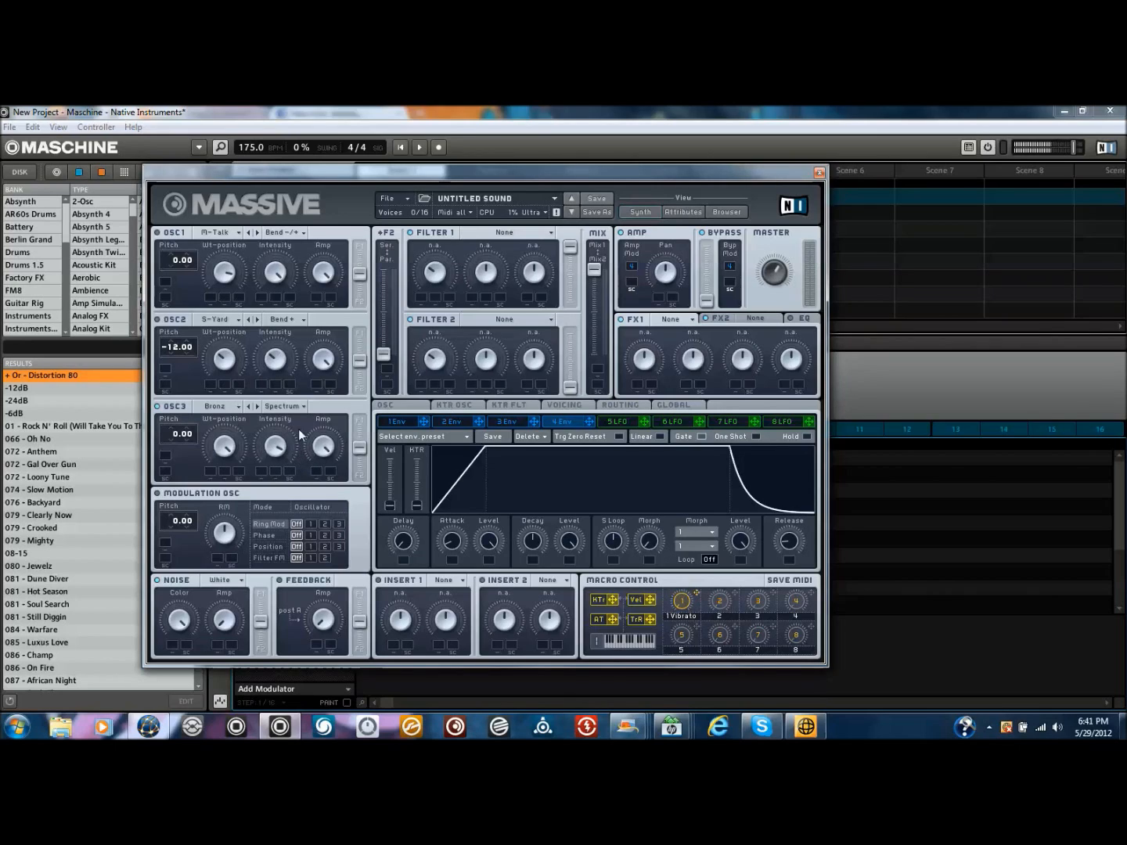
{"action": "left_click", "coordinate": [280, 407]}
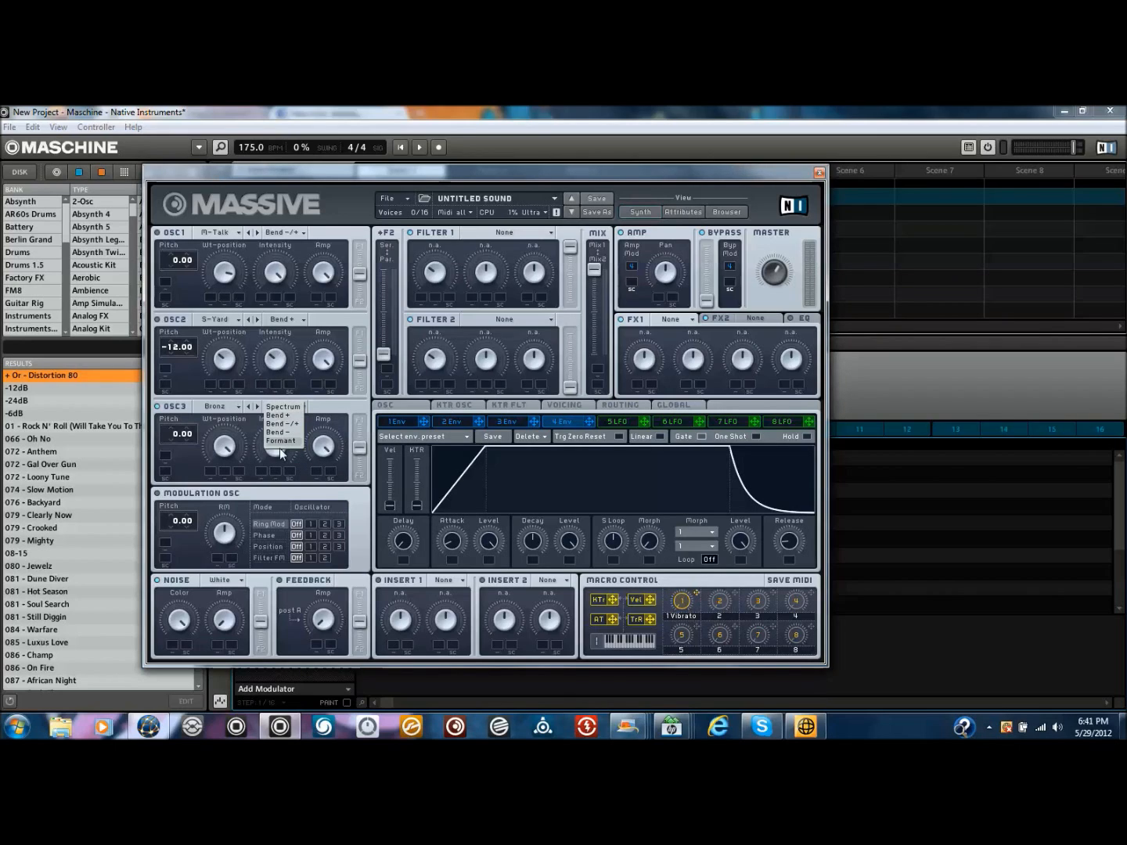
{"action": "left_click", "coordinate": [277, 432]}
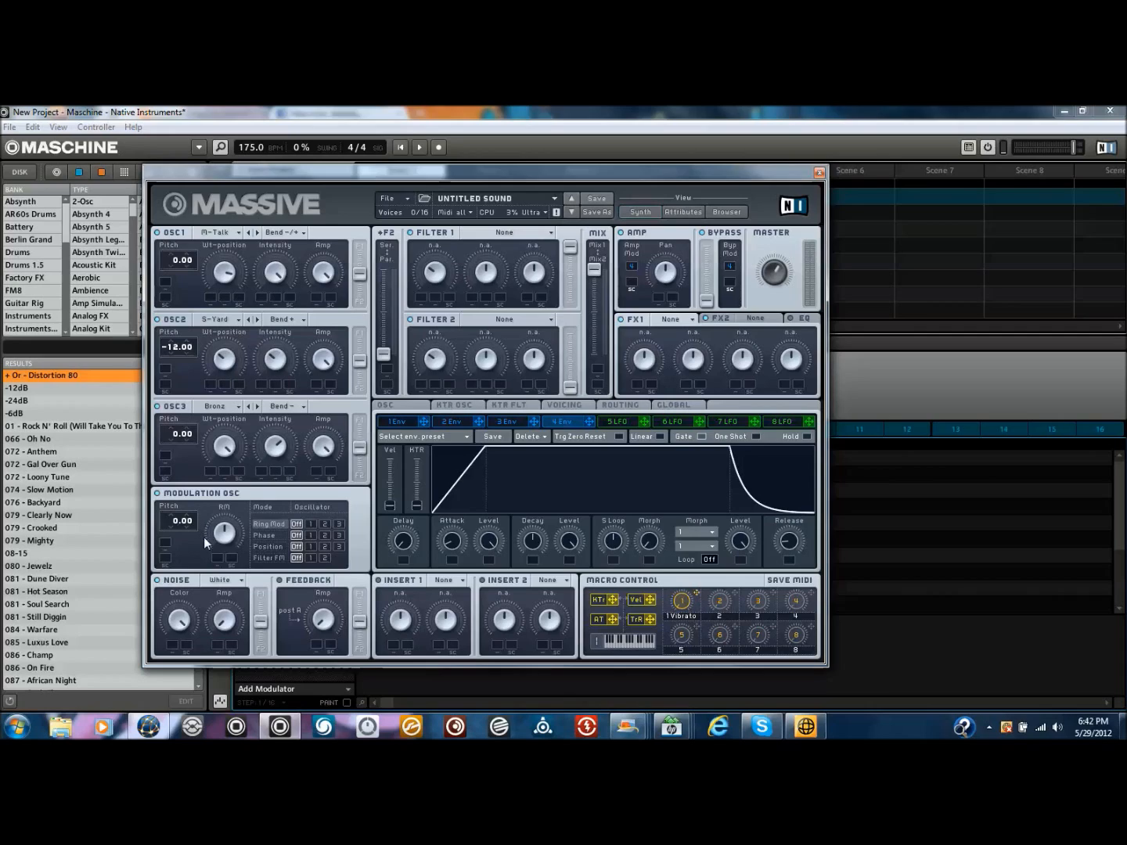
Step: Assign the modulation oscillator's Ring Mod to oscillator 3, Phase to oscillator 1 and Position to oscillator 2
{"action": "left_click", "coordinate": [335, 523]}
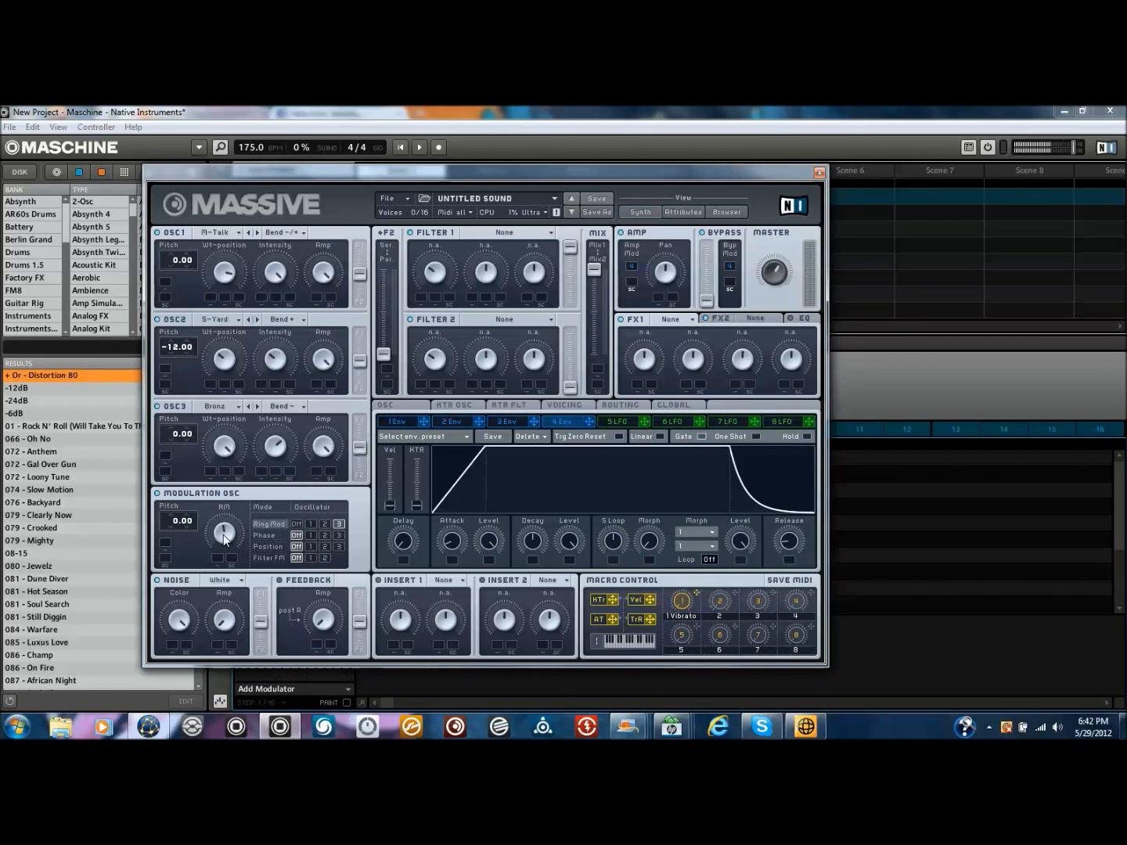
{"action": "left_click", "coordinate": [264, 534]}
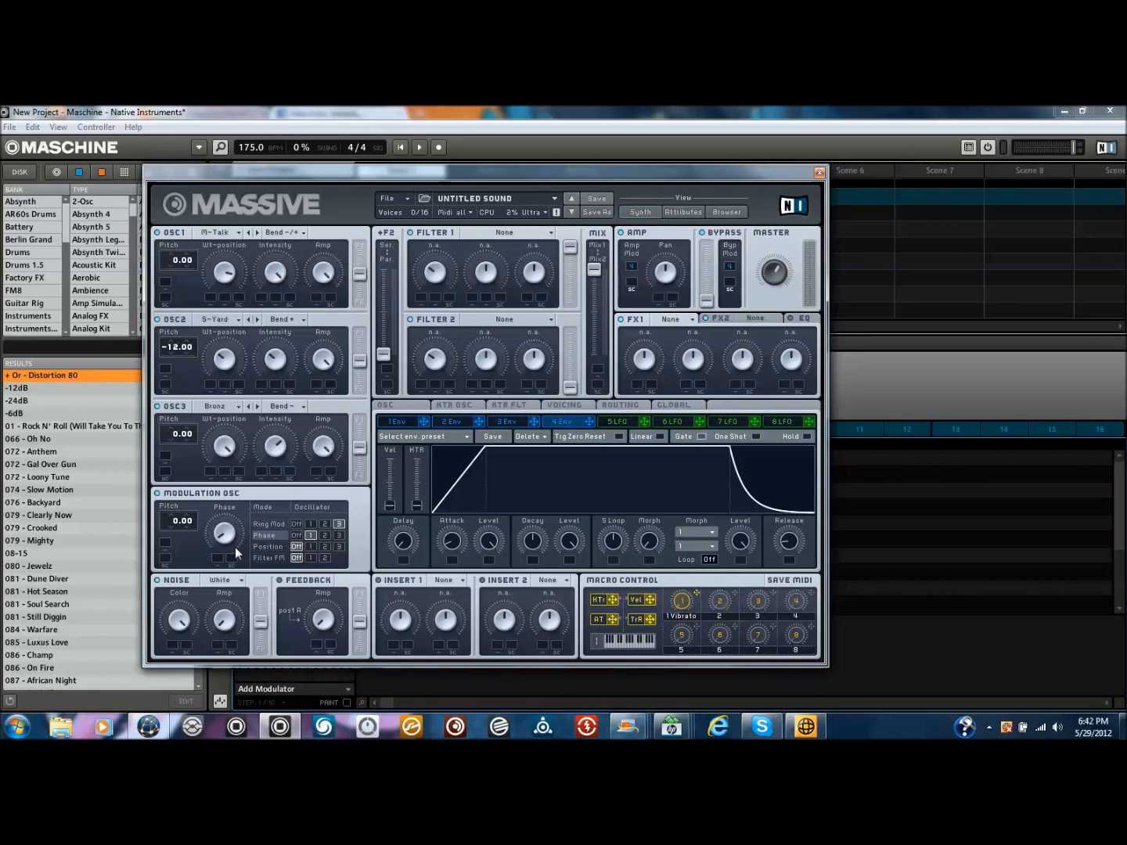
{"action": "left_click", "coordinate": [269, 547]}
{"action": "left_click", "coordinate": [324, 546]}
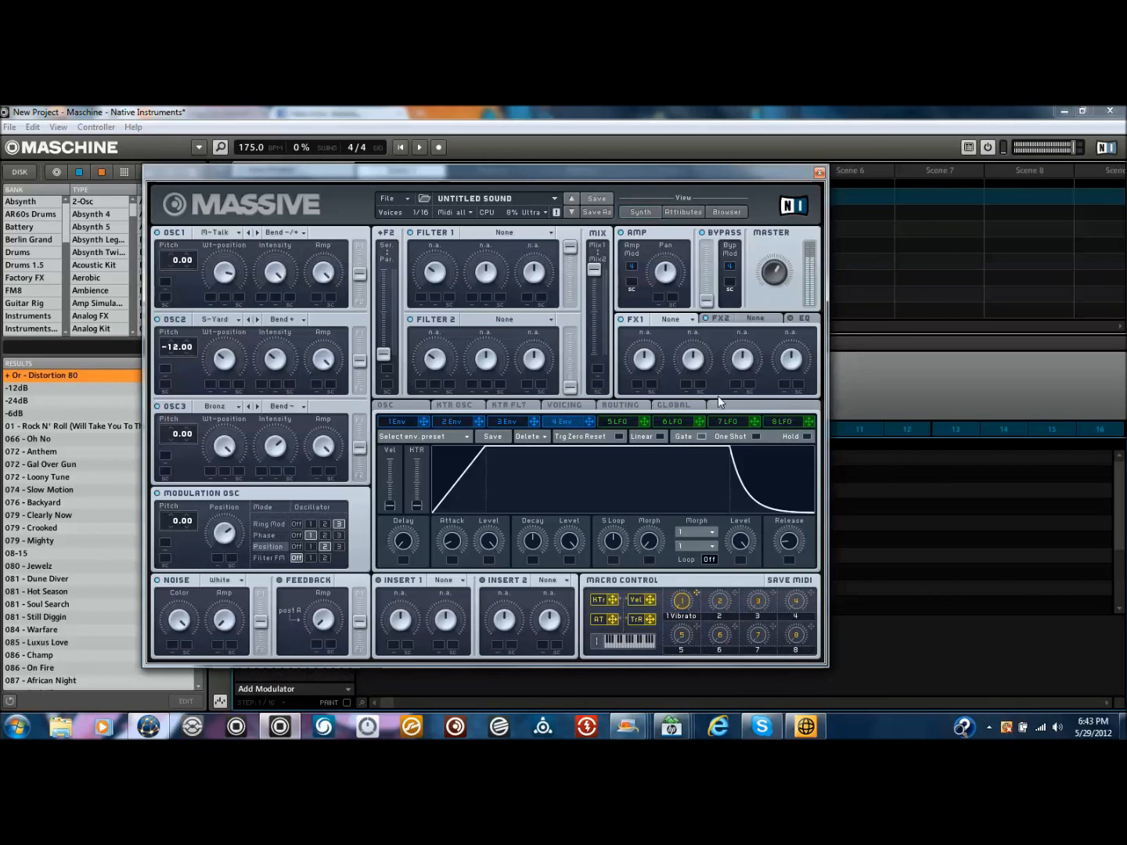
Step: Open the voicing settings of the sound
{"action": "left_click", "coordinate": [575, 404]}
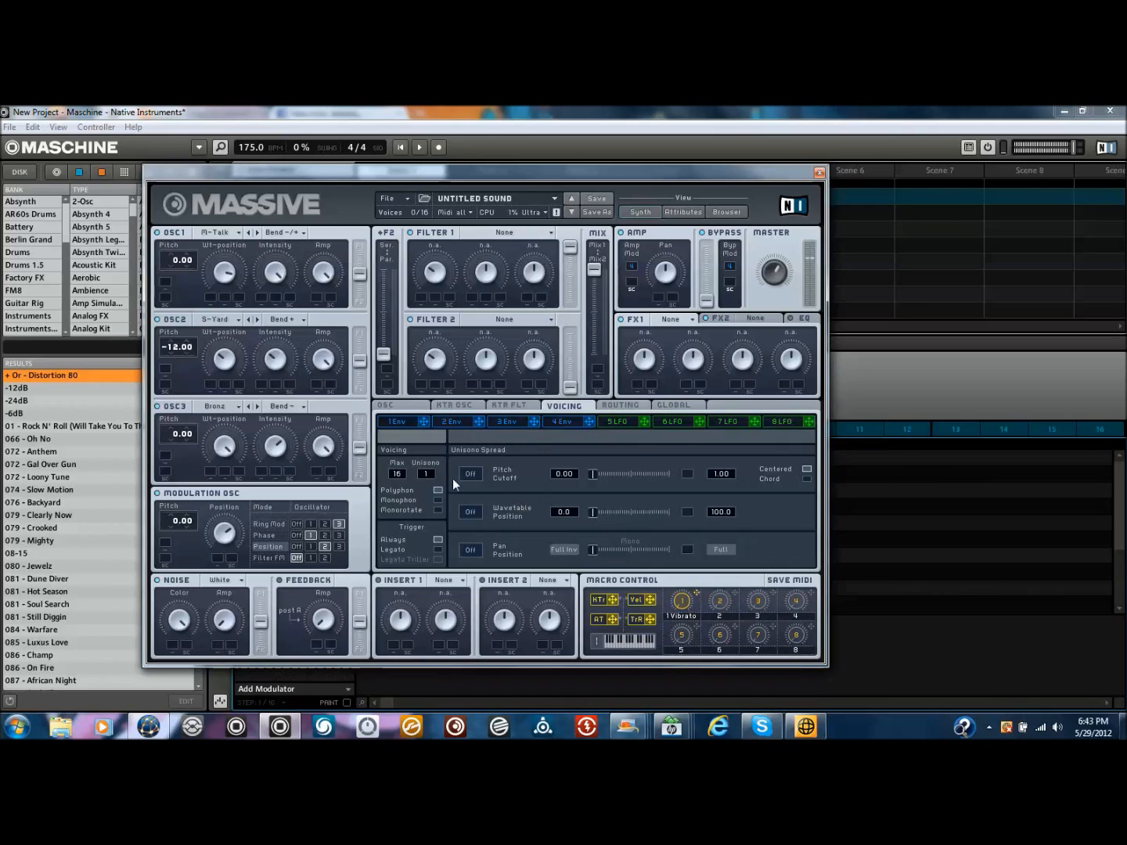